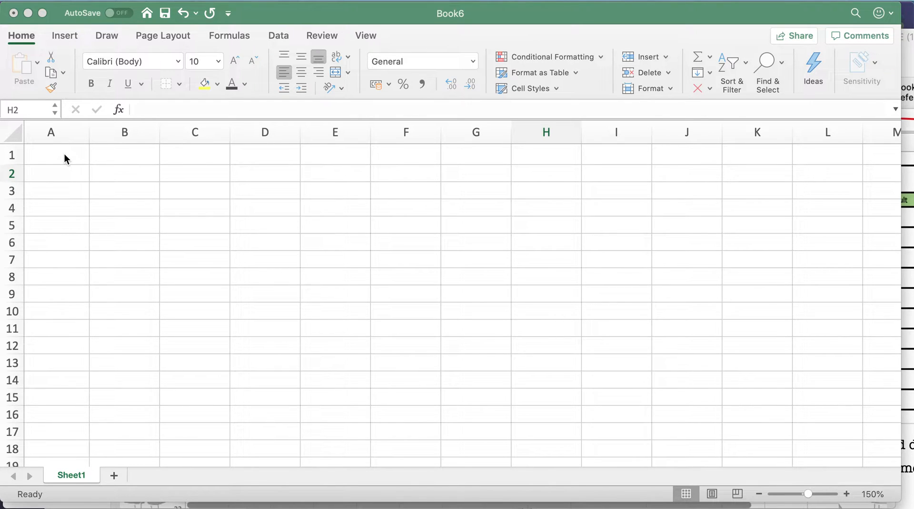
Apply all borders to the cell range A1:J12.
{"action": "left_click", "coordinate": [64, 153]}
{"action": "left_click", "coordinate": [70, 151]}
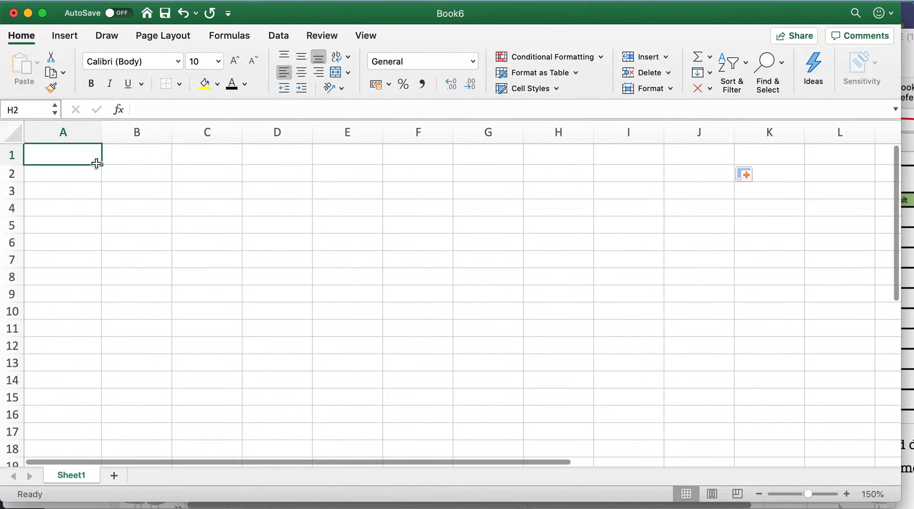
{"action": "left_click_drag", "start_coordinate": [97, 163], "coordinate": [694, 354]}
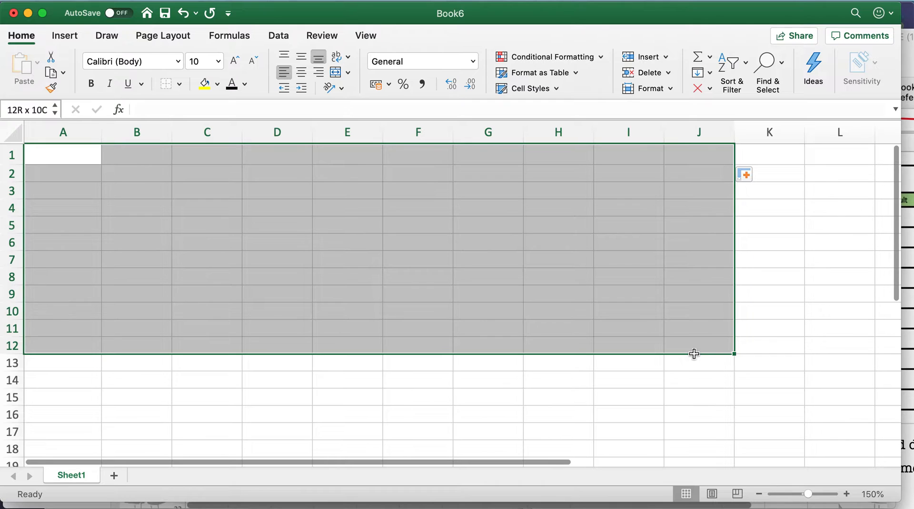
{"action": "left_click_drag", "start_coordinate": [694, 354], "coordinate": [694, 353]}
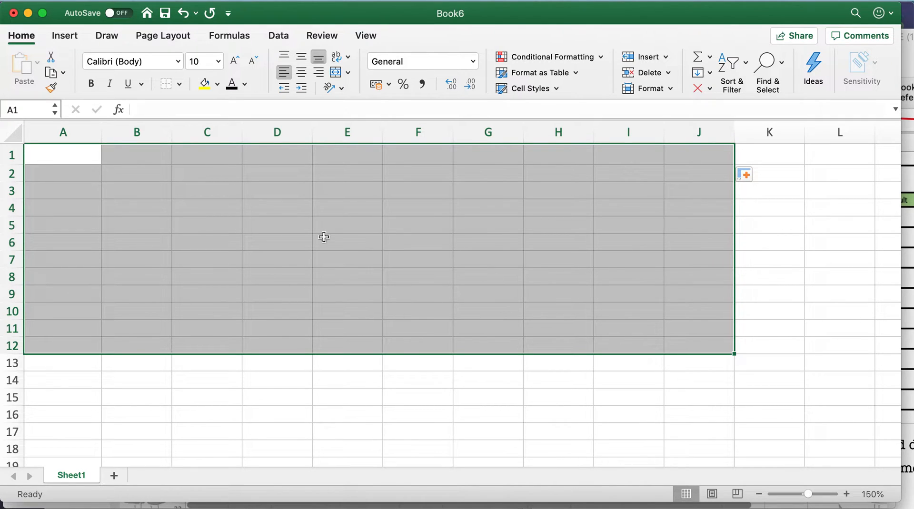
{"action": "left_click", "coordinate": [183, 87]}
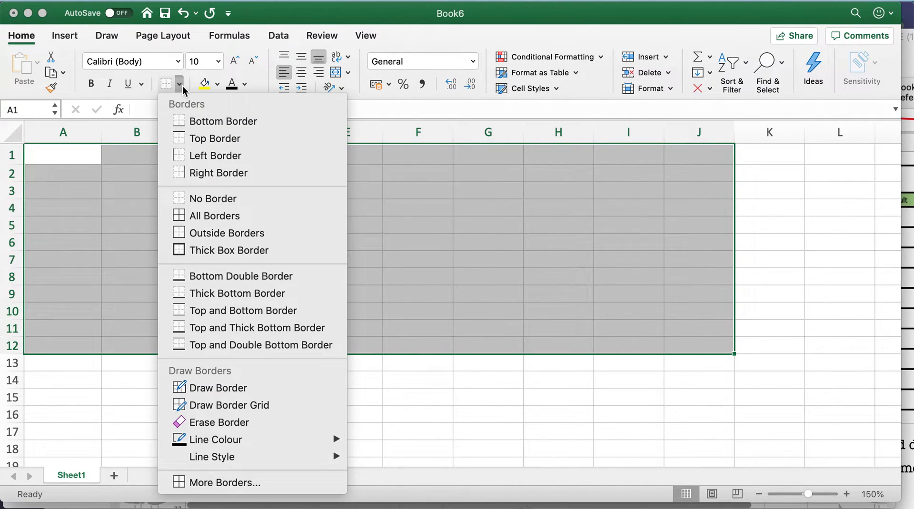
{"action": "left_click", "coordinate": [199, 216]}
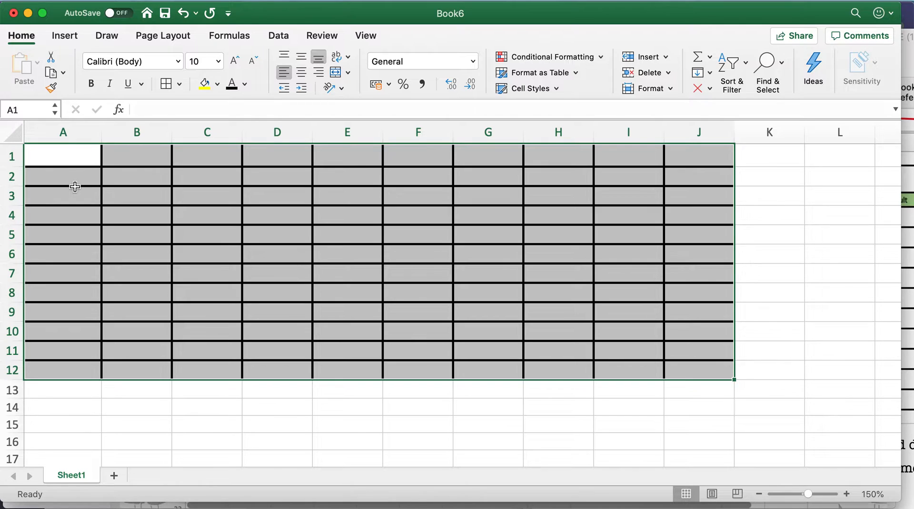
Merge the cells A1:J1 across into a single title cell.
{"action": "left_click", "coordinate": [54, 157]}
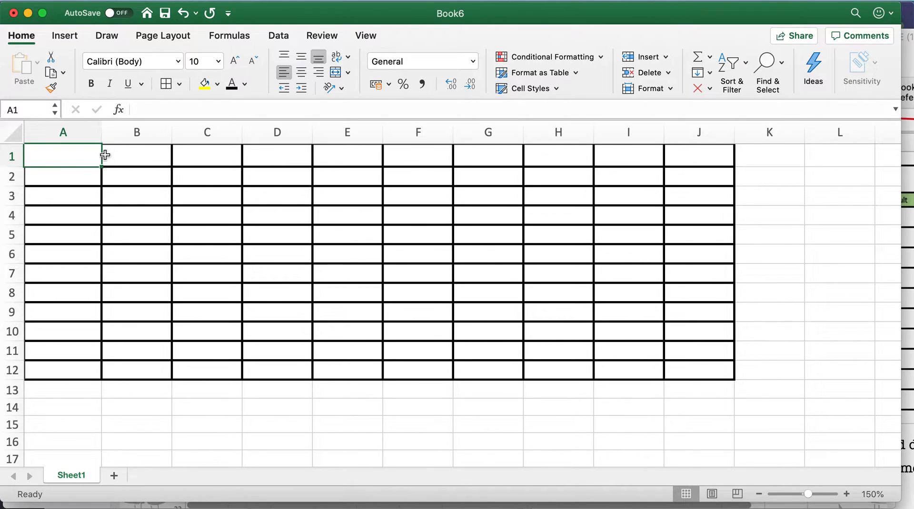
{"action": "left_click_drag", "start_coordinate": [41, 156], "coordinate": [679, 159]}
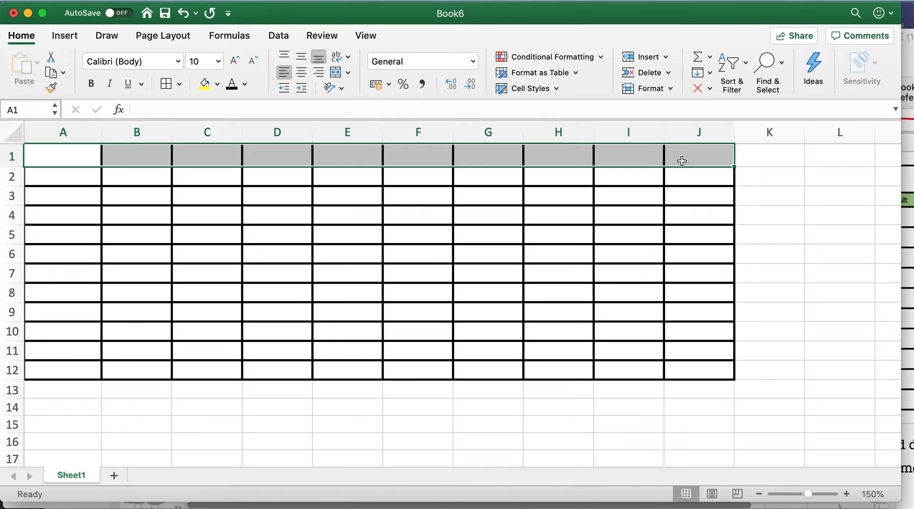
{"action": "left_click", "coordinate": [349, 74]}
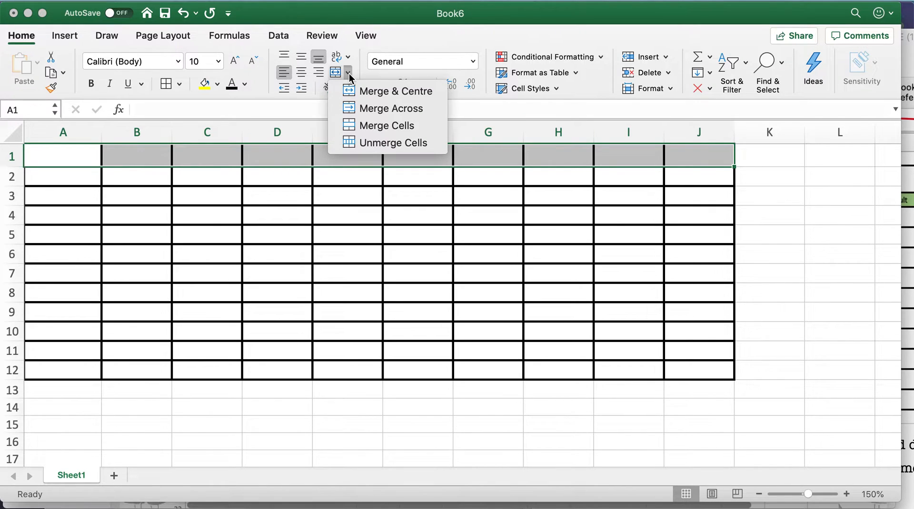
{"action": "left_click", "coordinate": [384, 109]}
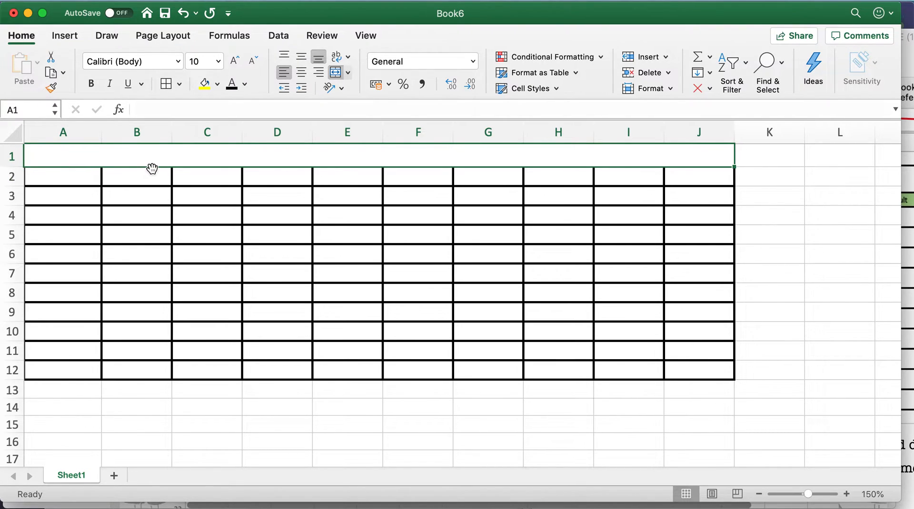
Enter the title "Spelling Score" in the merged cell of row 1.
{"action": "left_click", "coordinate": [164, 109]}
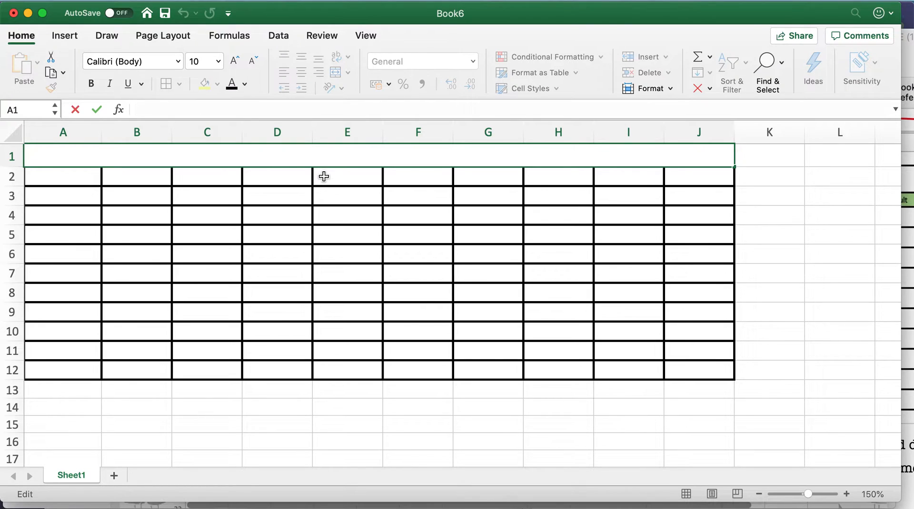
{"action": "type", "text": "Spelling Scor"}
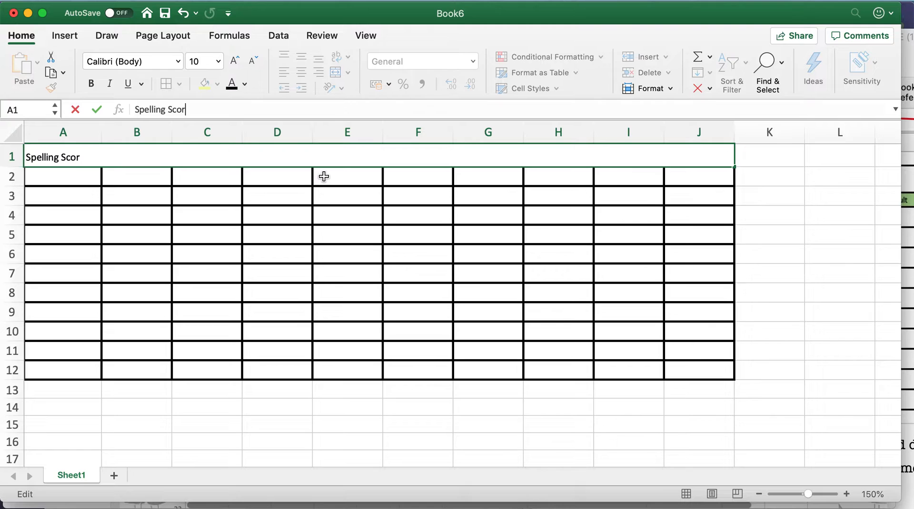
{"action": "type", "text": "e"}
Format the "Spelling Score" title text as bold with font size 14.
{"action": "triple_click", "coordinate": [81, 158]}
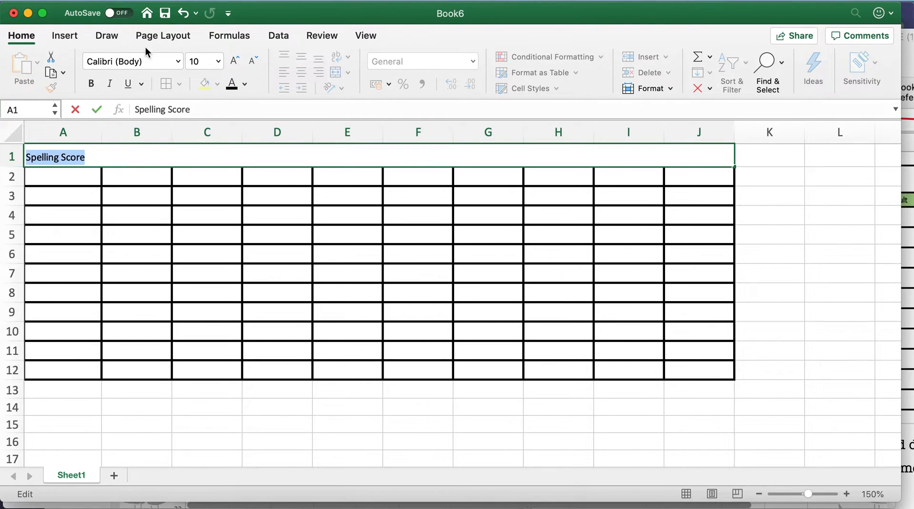
{"action": "left_click", "coordinate": [221, 62]}
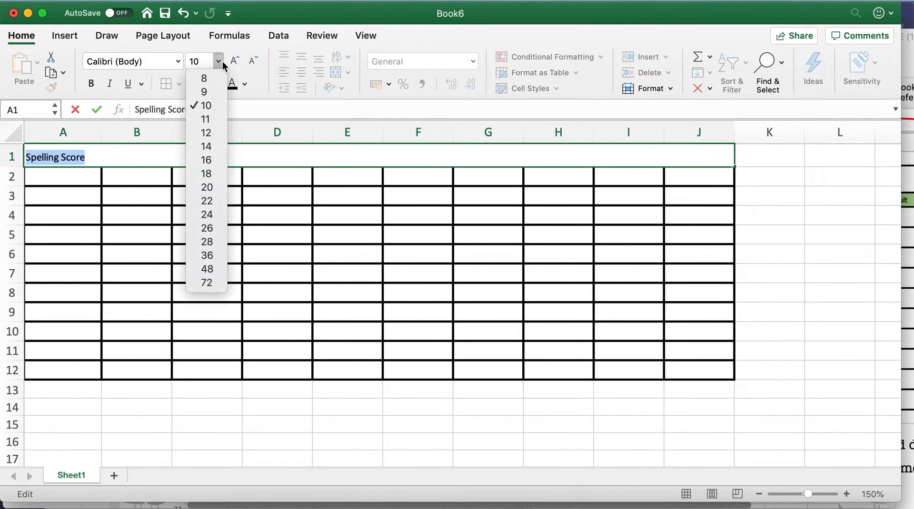
{"action": "left_click", "coordinate": [216, 149]}
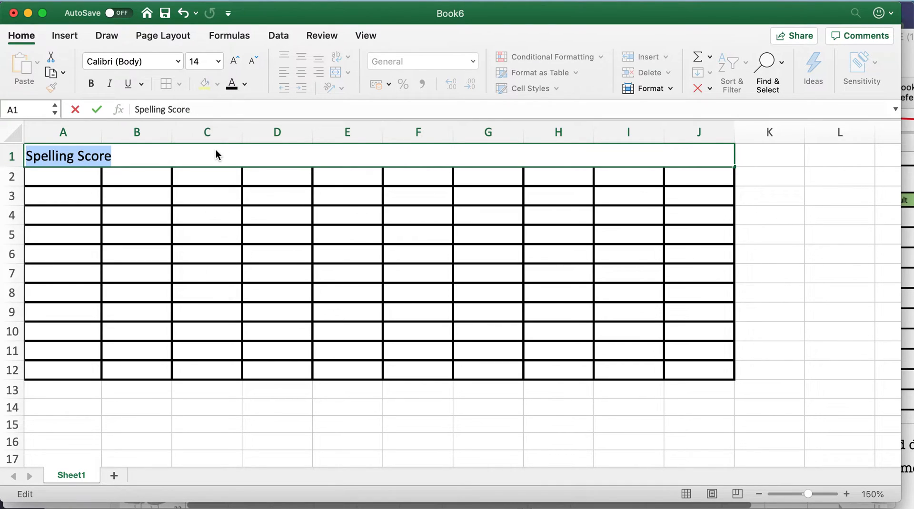
{"action": "left_click", "coordinate": [92, 85]}
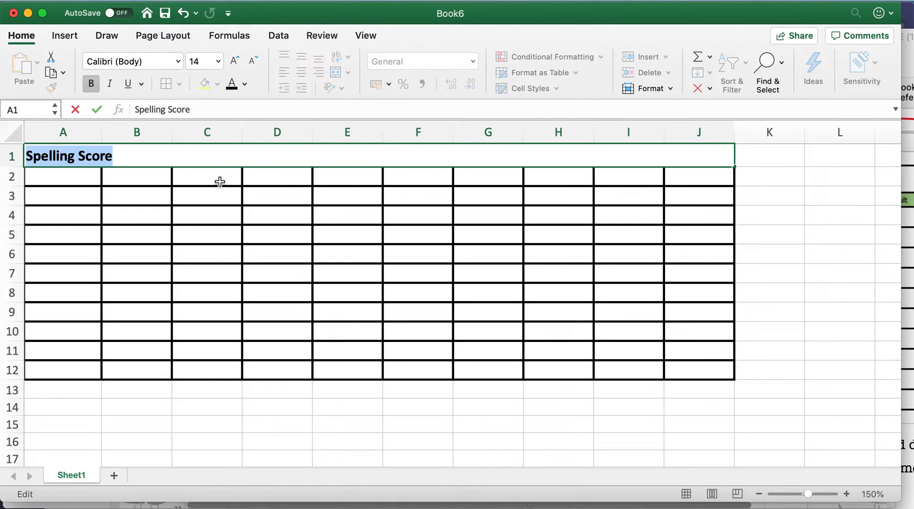
Enter the header "Name" in A2 and the first student's full name in A3.
{"action": "left_click", "coordinate": [62, 181]}
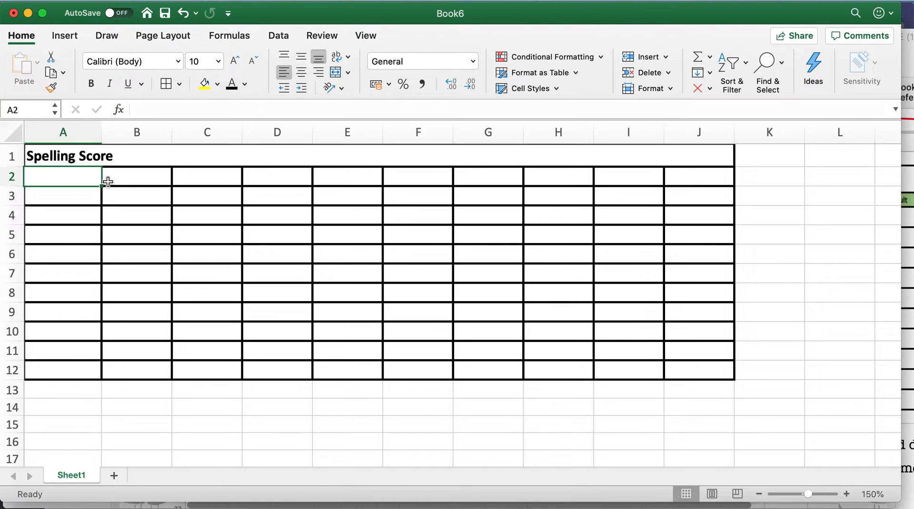
{"action": "type", "text": "Na"}
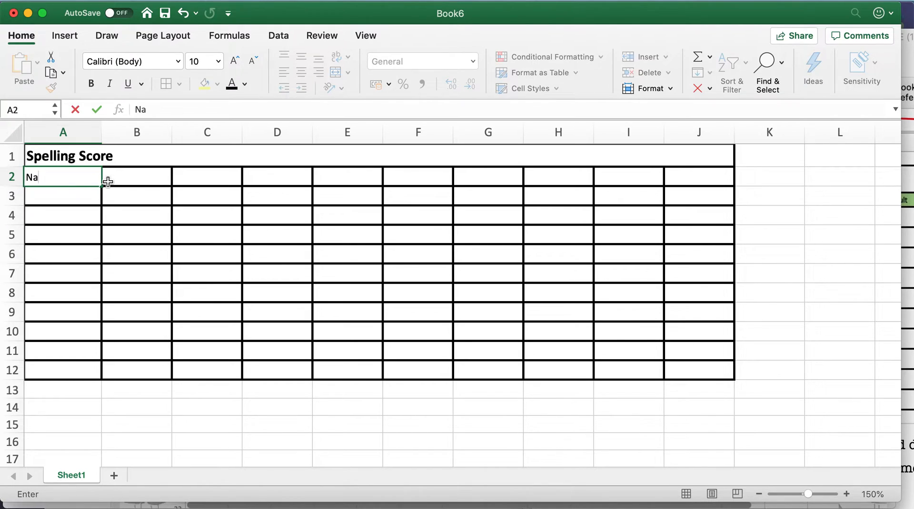
{"action": "type", "text": "me"}
{"action": "left_click", "coordinate": [83, 194]}
{"action": "type", "text": "Bo"}
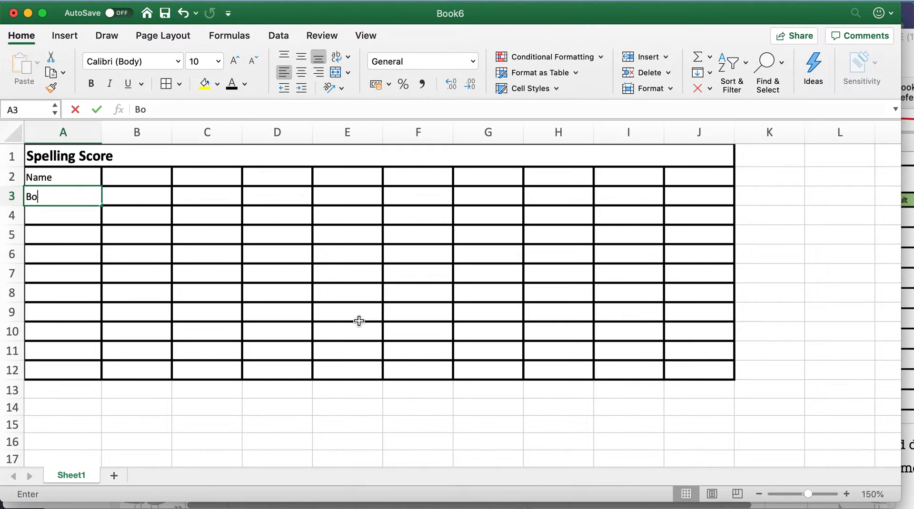
{"action": "type", "text": "b Cun"}
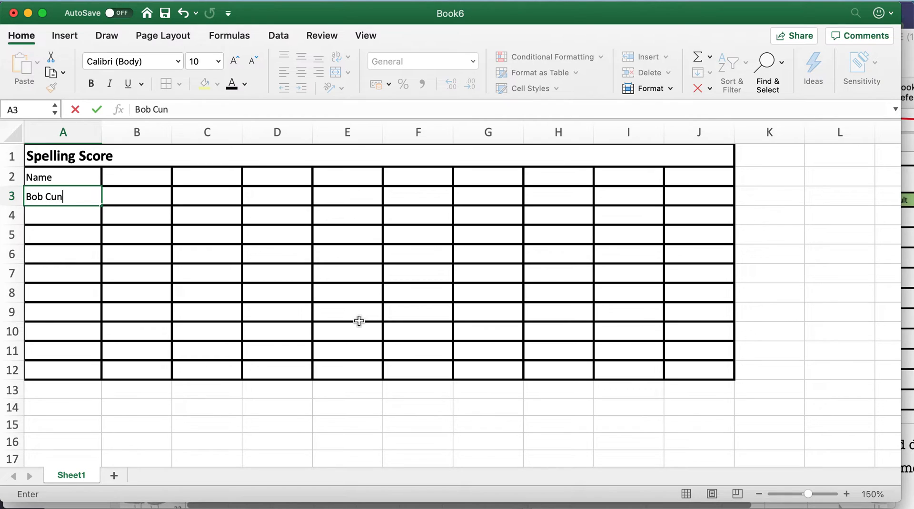
{"action": "type", "text": "ningham"}
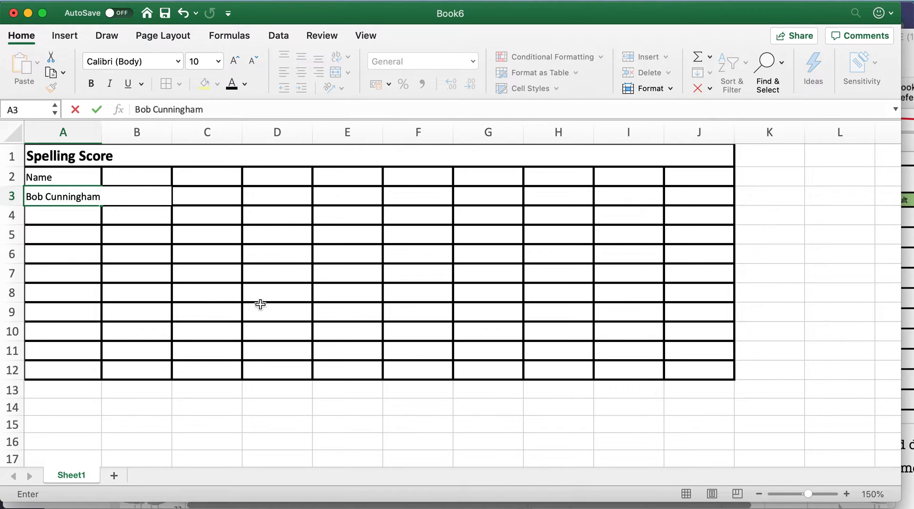
{"action": "left_click", "coordinate": [73, 218]}
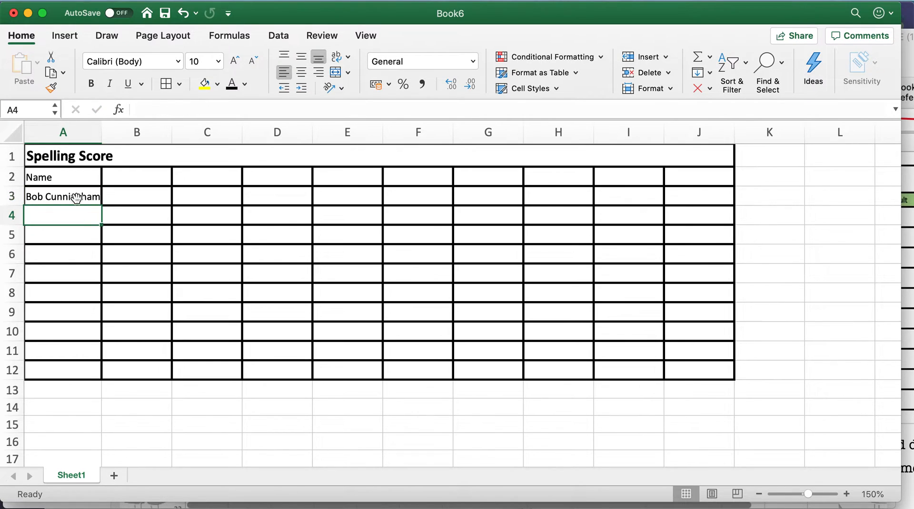
Auto-fit the width of column A to the student's name in A3.
{"action": "left_click", "coordinate": [77, 198]}
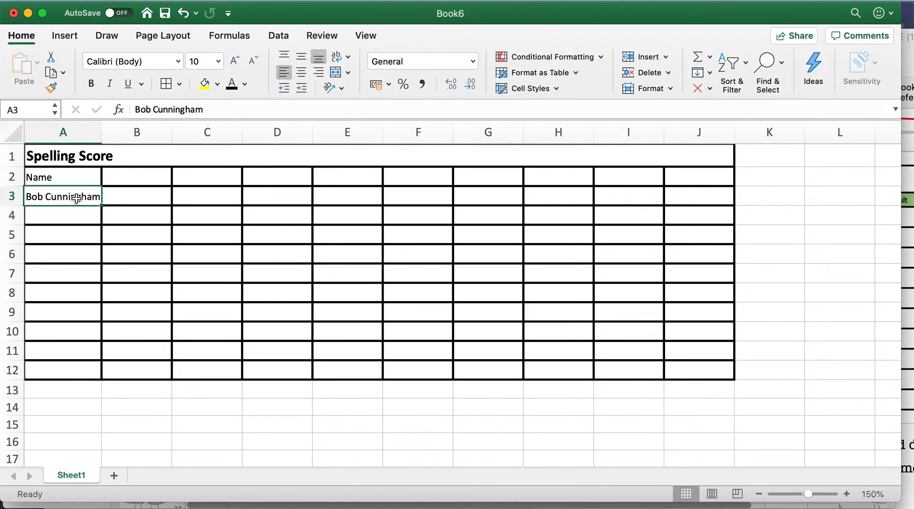
{"action": "left_click", "coordinate": [672, 88]}
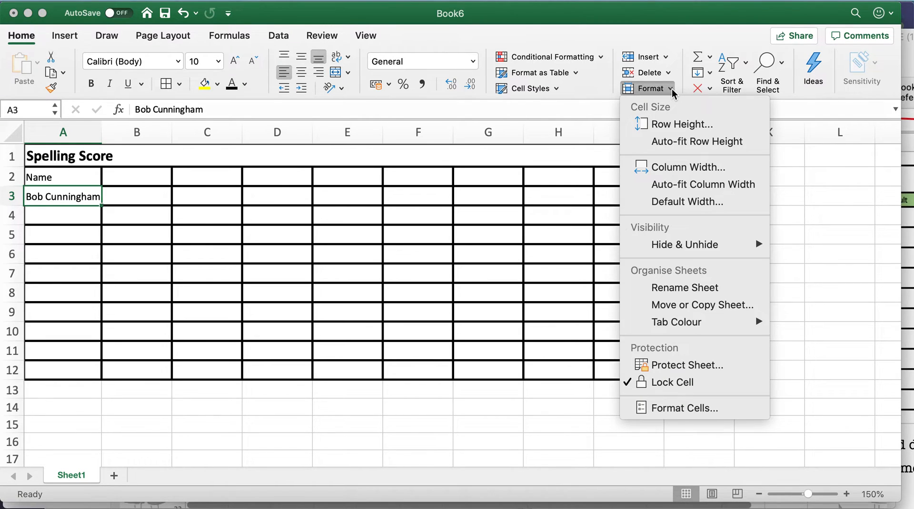
{"action": "left_click", "coordinate": [685, 185]}
Enter the second student's full name in A4.
{"action": "left_click", "coordinate": [53, 215]}
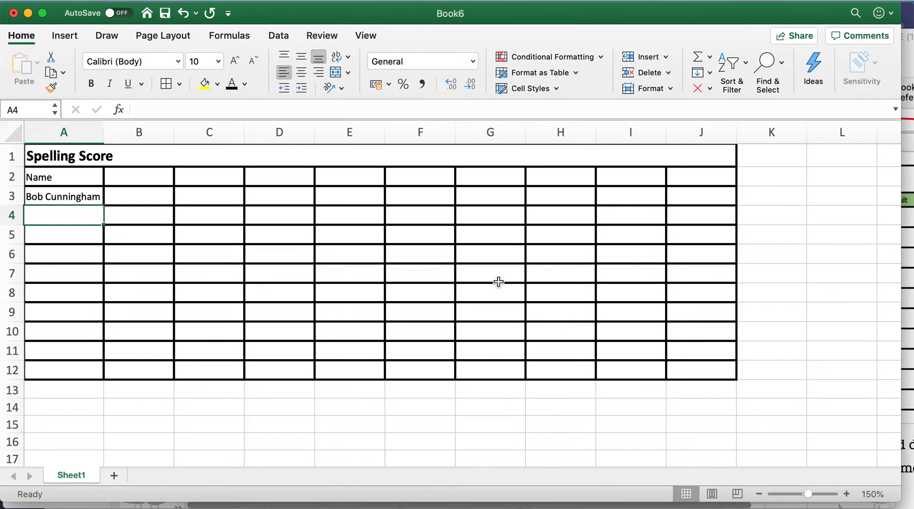
{"action": "type", "text": "Lyd"}
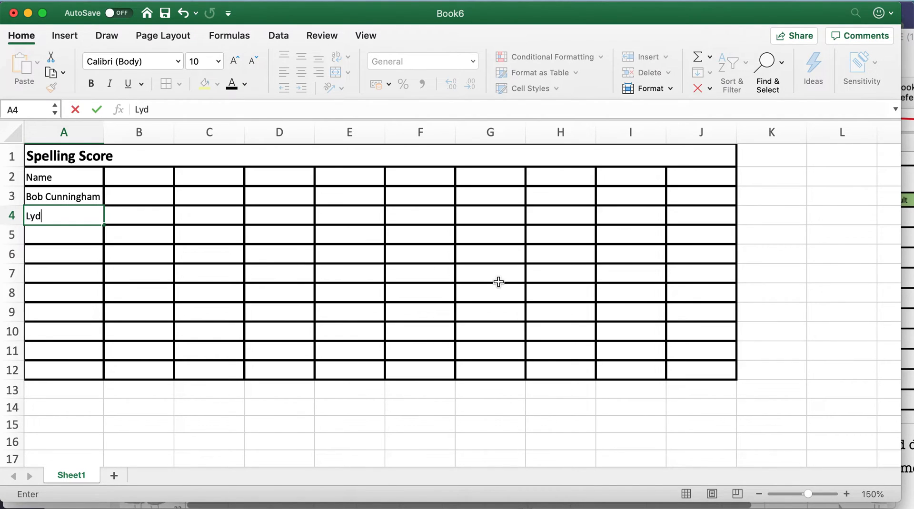
{"action": "type", "text": "ia Smithswaite"}
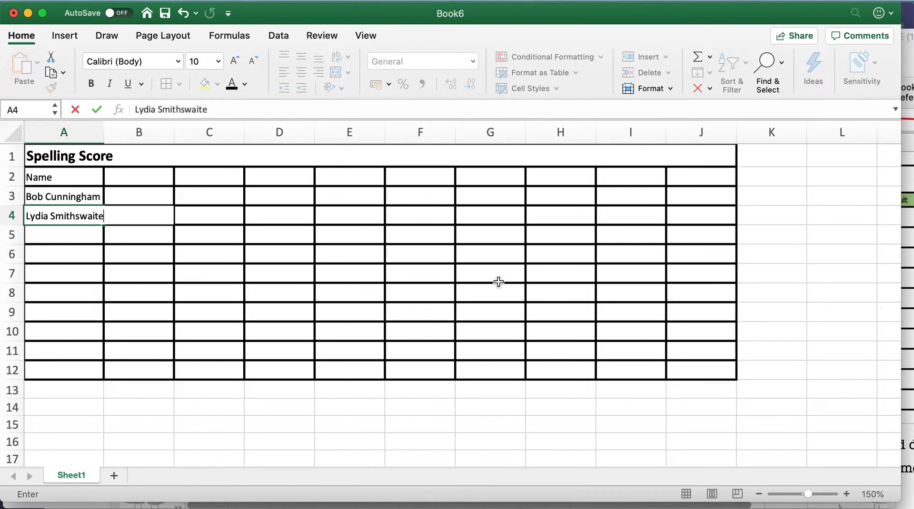
{"action": "left_click", "coordinate": [90, 241]}
Auto-fit the width of column A to the student's name in A4.
{"action": "left_click", "coordinate": [90, 218]}
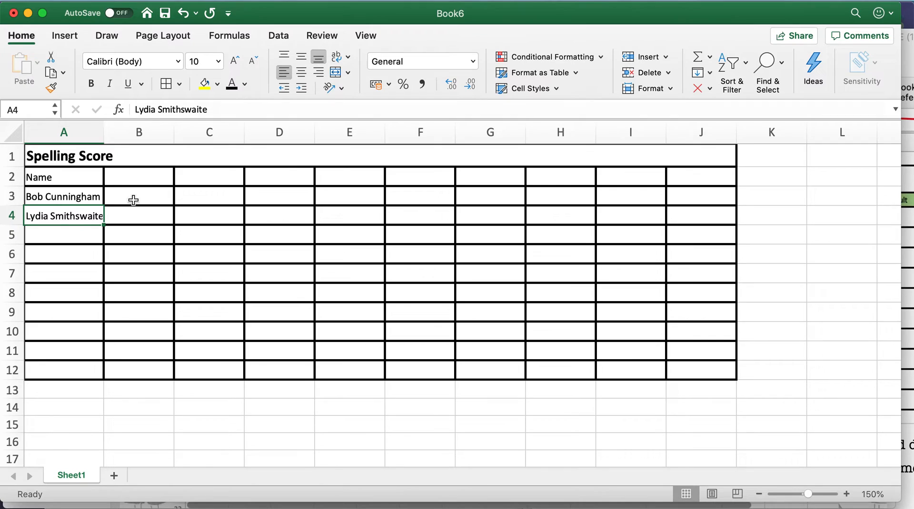
{"action": "left_click", "coordinate": [673, 86]}
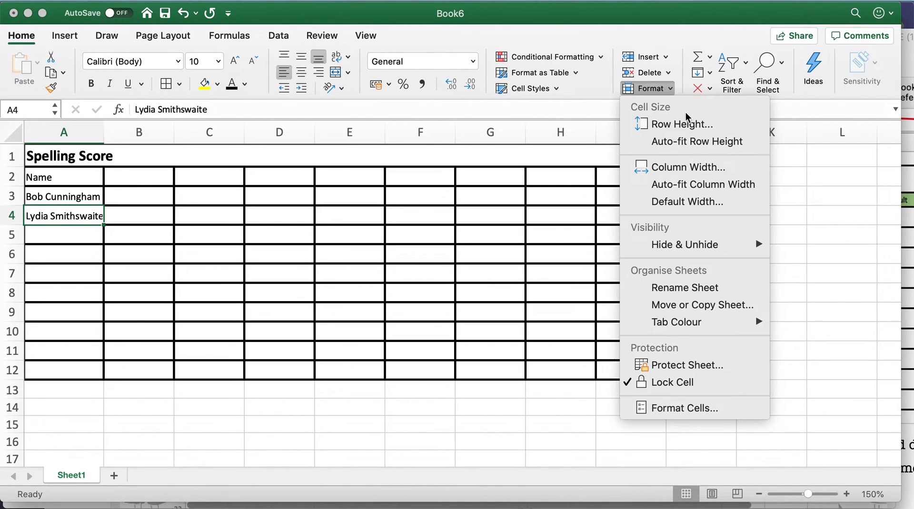
{"action": "left_click", "coordinate": [699, 184]}
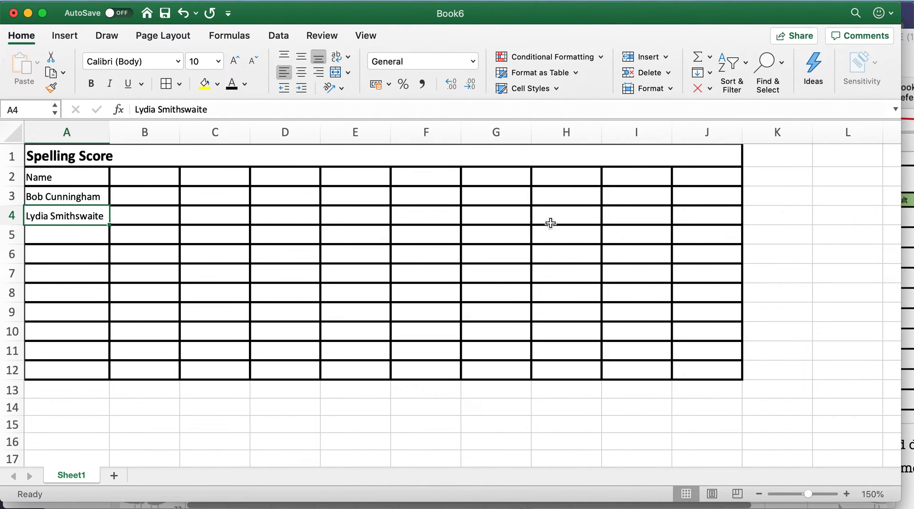
Enter the column headers "Test 1" in B2 and "Test 2" in C2.
{"action": "left_click", "coordinate": [68, 240]}
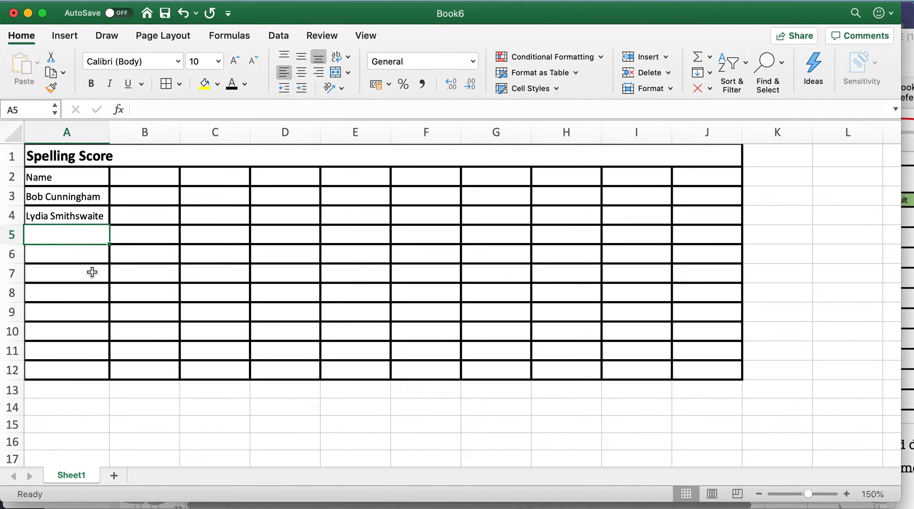
{"action": "left_click", "coordinate": [141, 178]}
{"action": "type", "text": "Test 1"}
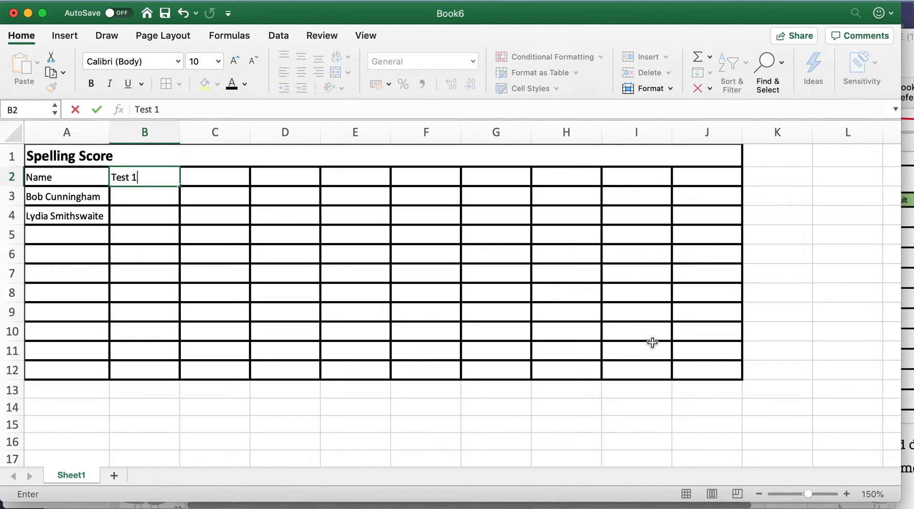
{"action": "key", "text": "Tab"}
{"action": "type", "text": "Test 2"}
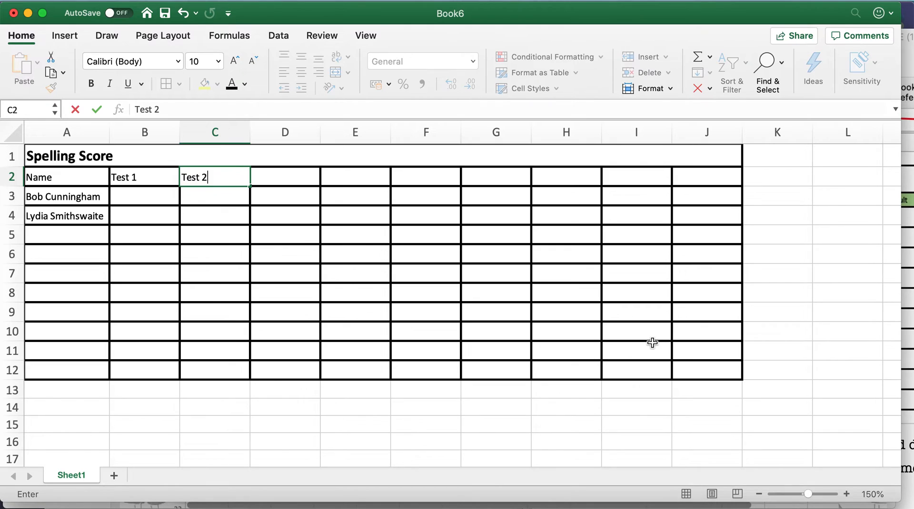
Enter the column headers "Test 3" in D2 and "Test 4" in E2.
{"action": "key", "text": "Tab"}
{"action": "type", "text": "Test"}
{"action": "key", "text": "Tab"}
{"action": "left_click", "coordinate": [288, 184]}
{"action": "left_click", "coordinate": [166, 112]}
{"action": "type", "text": "3"}
{"action": "key", "text": "Tab"}
{"action": "type", "text": "Test 4"}
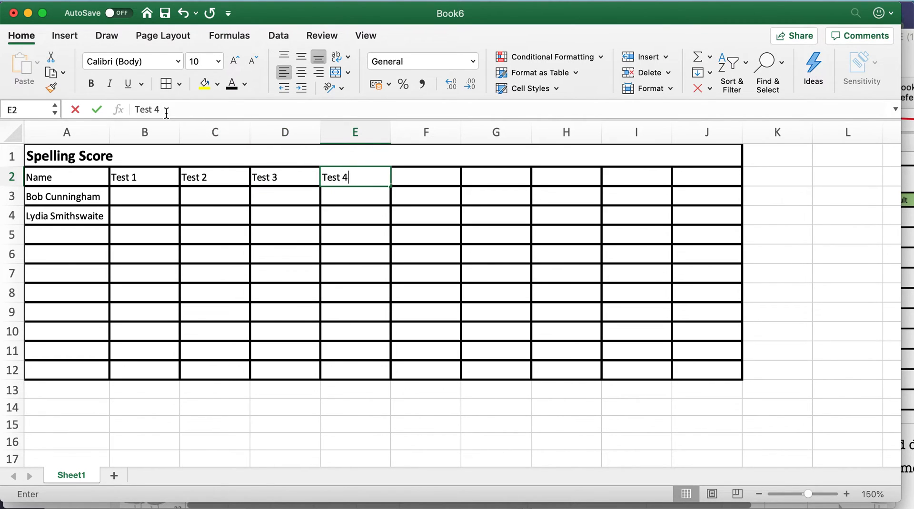
Enter the column headers "Test 5" in F2 and "Test 6" in G2.
{"action": "key", "text": "Tab"}
{"action": "type", "text": "Test "}
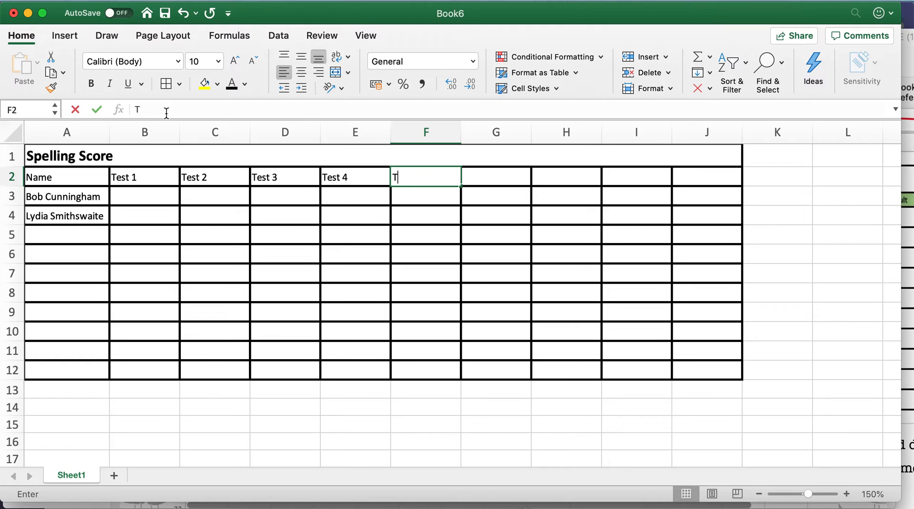
{"action": "type", "text": "5"}
{"action": "key", "text": "Tab"}
{"action": "type", "text": "Test 6"}
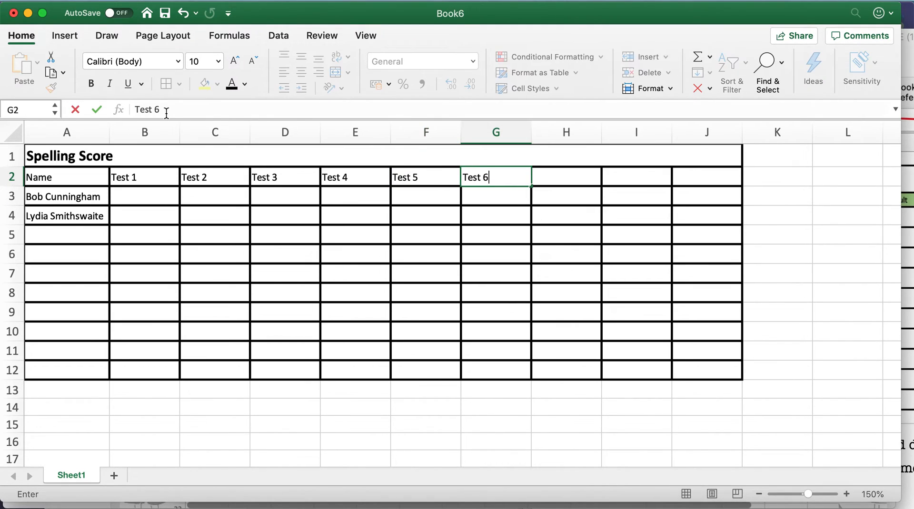
{"action": "key", "text": "Tab"}
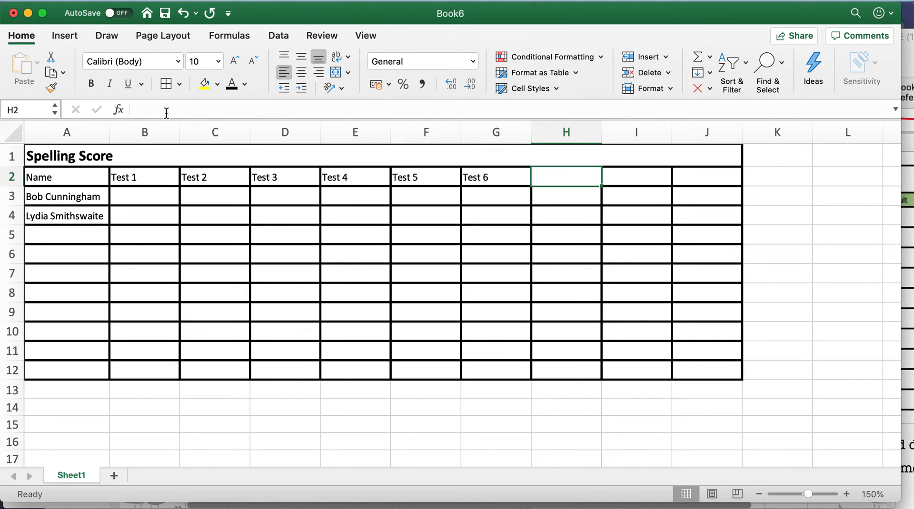
Enter the column headers "Totals" in H2, "Averages" in I2 and "Percentages" in J2.
{"action": "type", "text": "Totals"}
{"action": "key", "text": "Tab"}
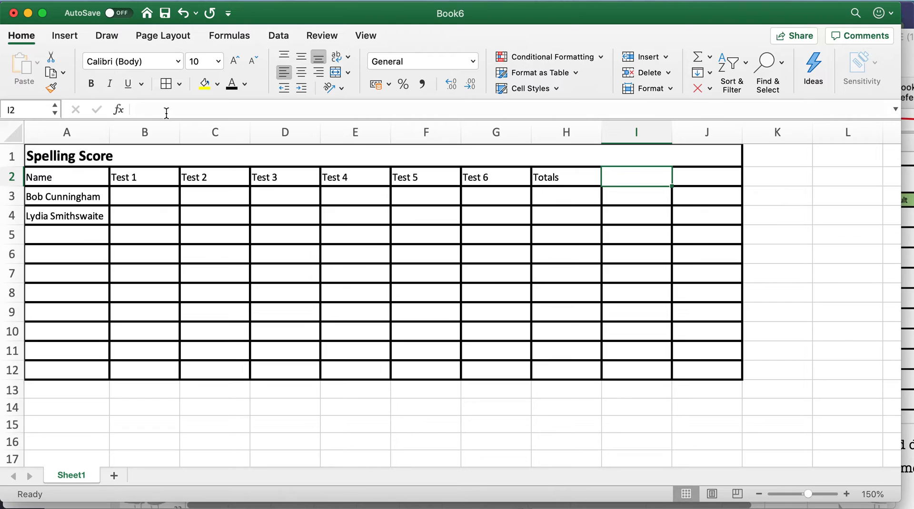
{"action": "type", "text": "Averages"}
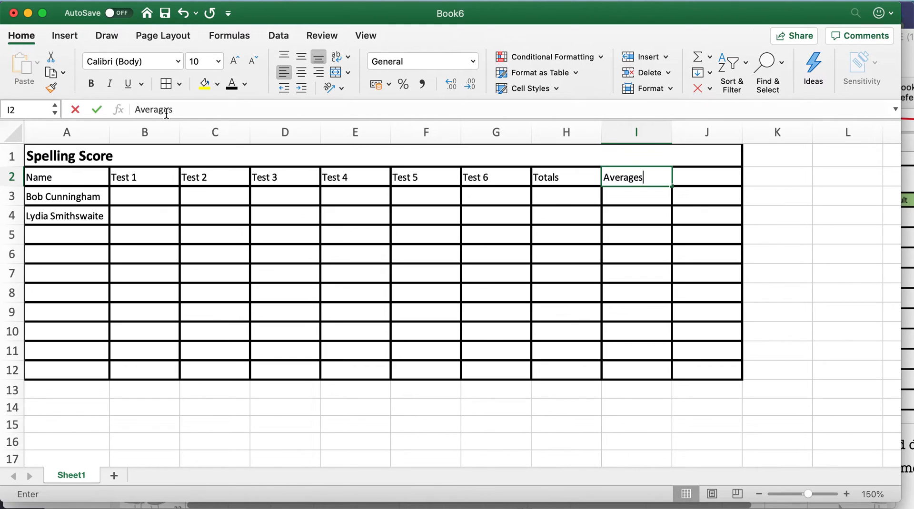
{"action": "key", "text": "Tab"}
{"action": "type", "text": "P"}
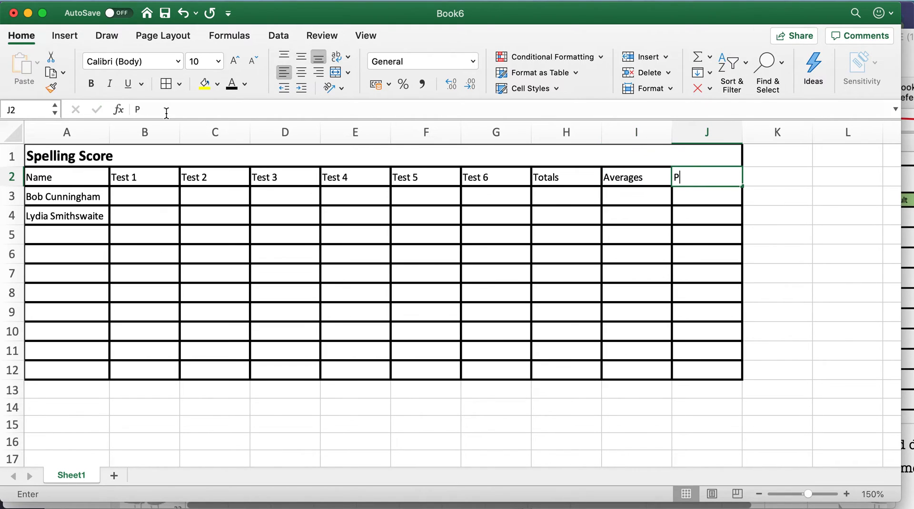
{"action": "type", "text": "ercentages"}
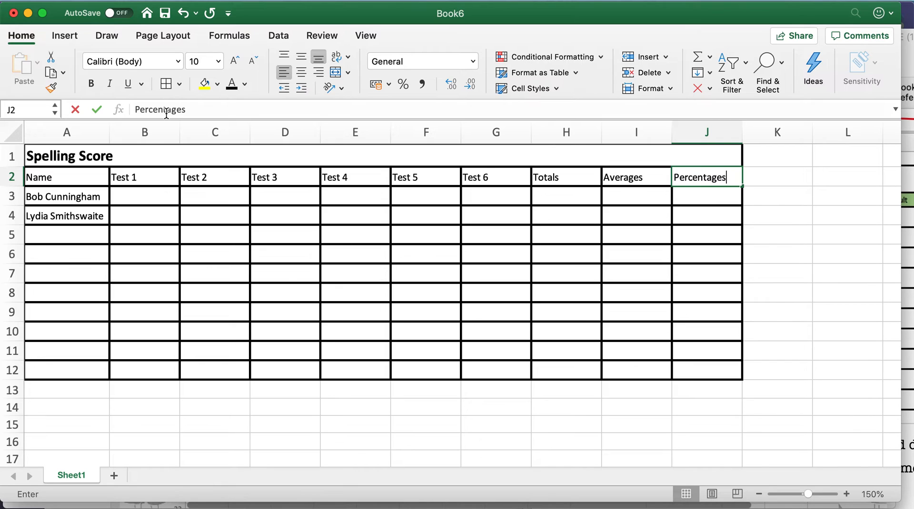
{"action": "left_click", "coordinate": [95, 195]}
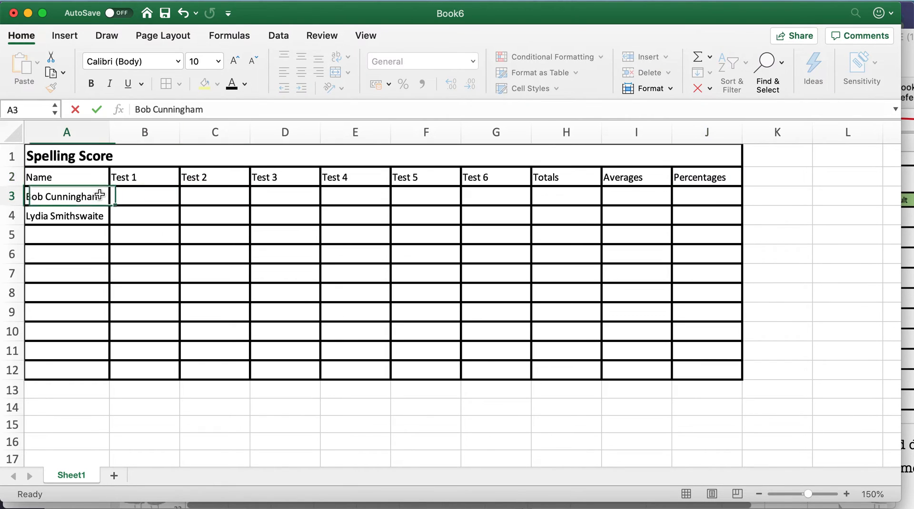
Fill the header cells from Name to Test 6 (A2:G2) with the light grey theme colour.
{"action": "left_click_drag", "start_coordinate": [43, 179], "coordinate": [504, 179]}
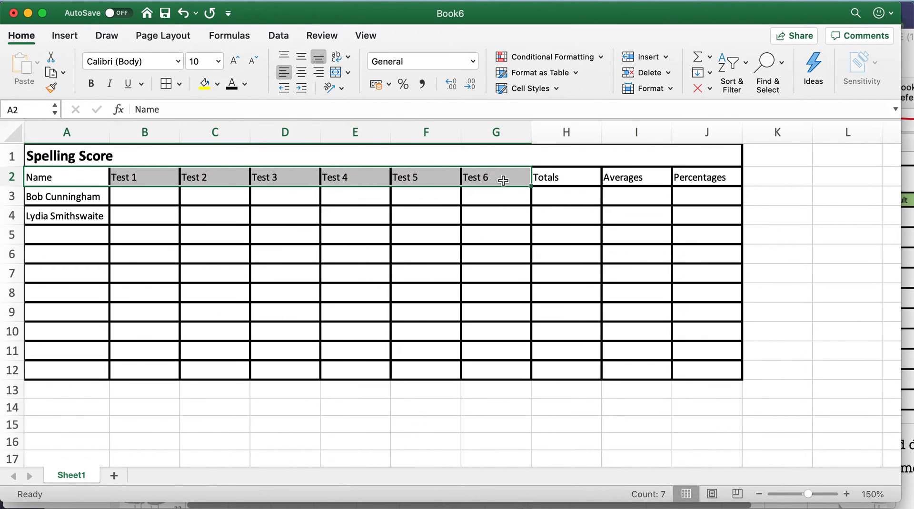
{"action": "left_click", "coordinate": [214, 89]}
{"action": "left_click", "coordinate": [234, 154]}
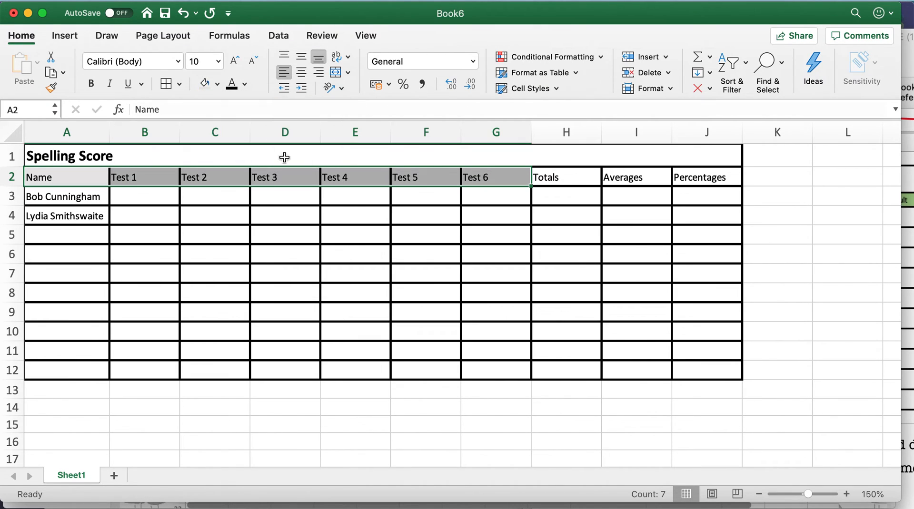
Fill the Totals header cell H2 with a light green theme colour.
{"action": "left_click", "coordinate": [558, 210]}
{"action": "left_click", "coordinate": [564, 181]}
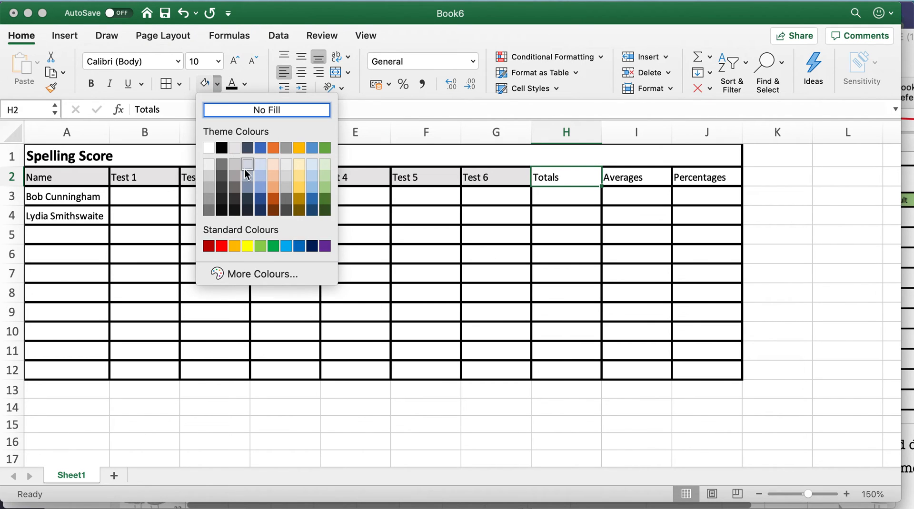
{"action": "left_click", "coordinate": [324, 188]}
Fill the Averages header cell I2 with a light orange theme colour.
{"action": "left_click", "coordinate": [649, 179]}
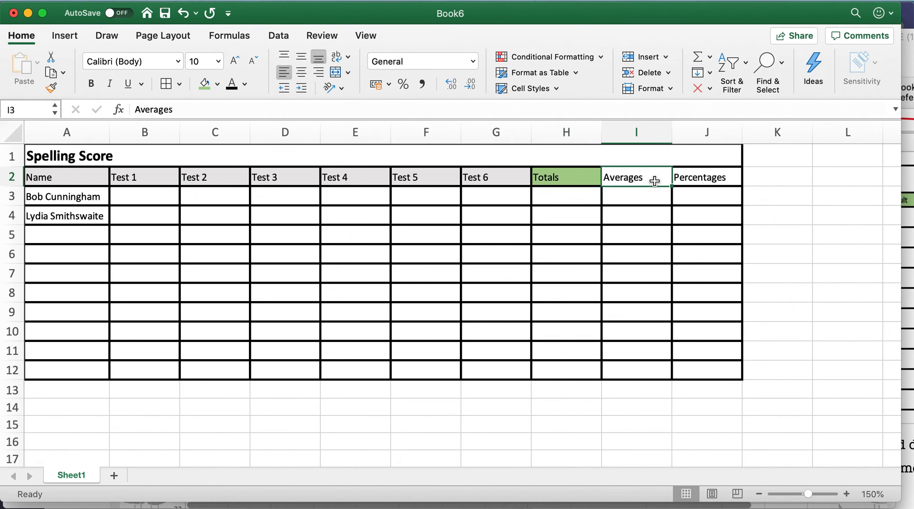
{"action": "left_click", "coordinate": [217, 85]}
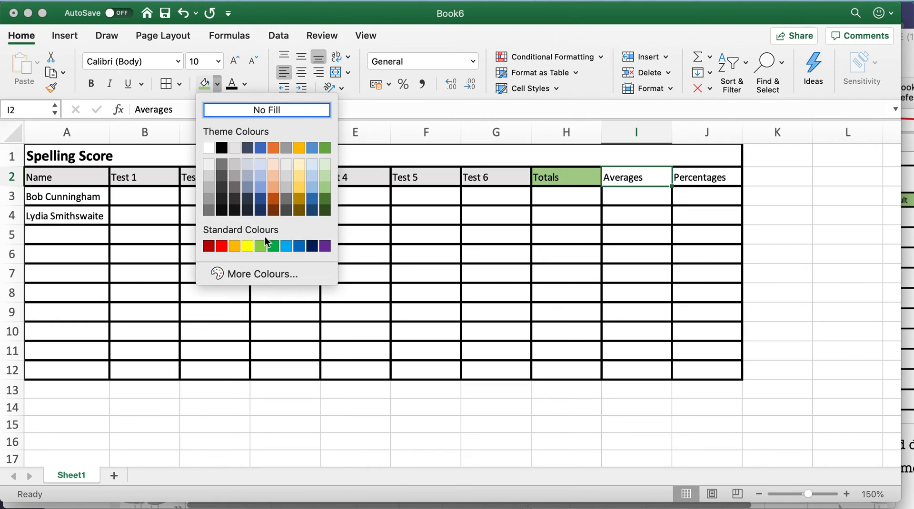
{"action": "left_click", "coordinate": [273, 191]}
Fill the Percentages header cell J2 with a light blue theme colour.
{"action": "left_click", "coordinate": [697, 184]}
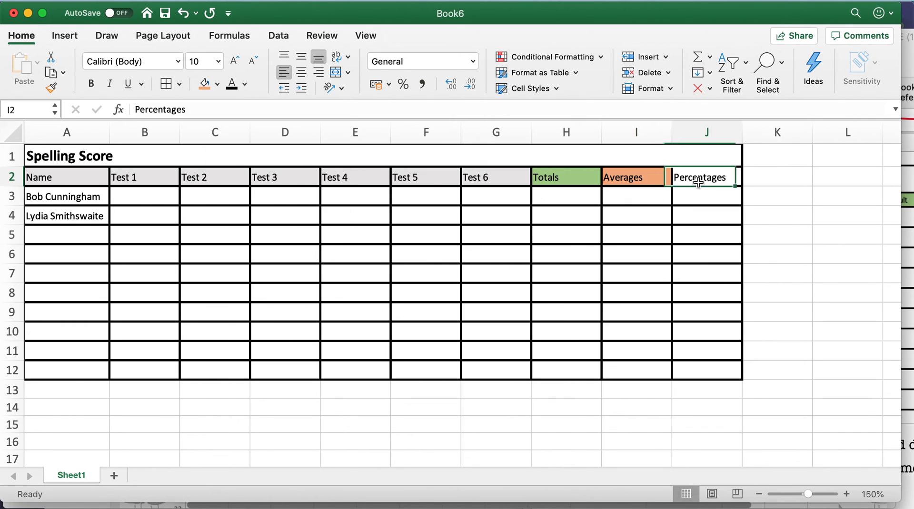
{"action": "left_click", "coordinate": [217, 85]}
{"action": "left_click", "coordinate": [260, 191]}
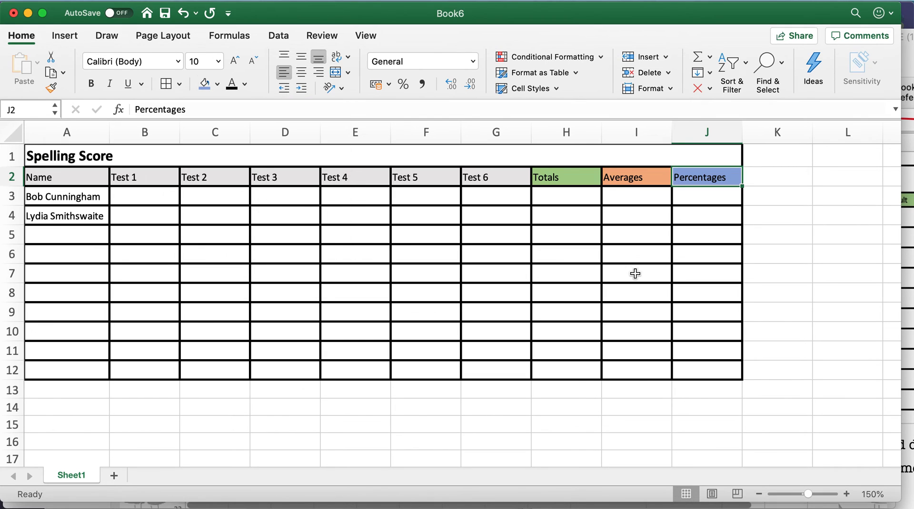
{"action": "left_click", "coordinate": [635, 274]}
{"action": "left_click", "coordinate": [139, 201]}
{"action": "left_click", "coordinate": [216, 198]}
{"action": "left_click", "coordinate": [274, 199]}
{"action": "left_click", "coordinate": [338, 202]}
{"action": "left_click", "coordinate": [421, 210]}
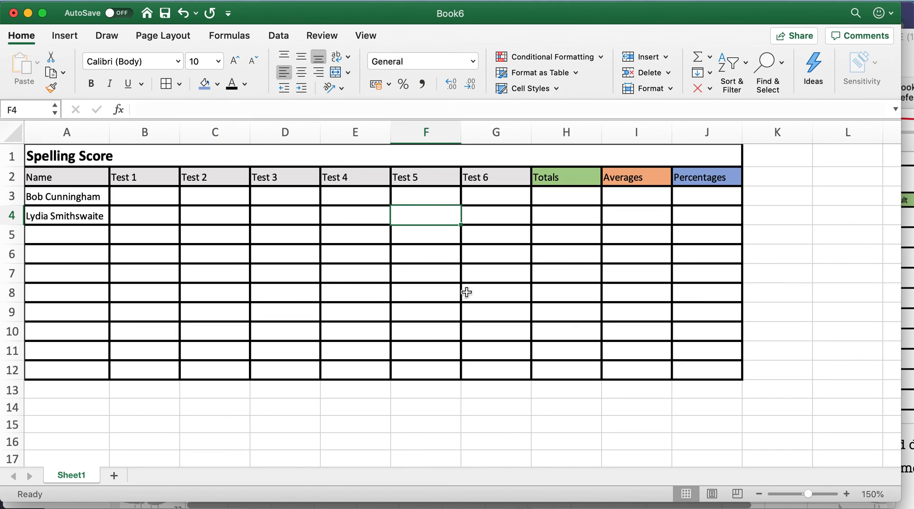
{"action": "scroll", "coordinate": [552, 200], "scroll_direction": "down", "scroll_amount": 1}
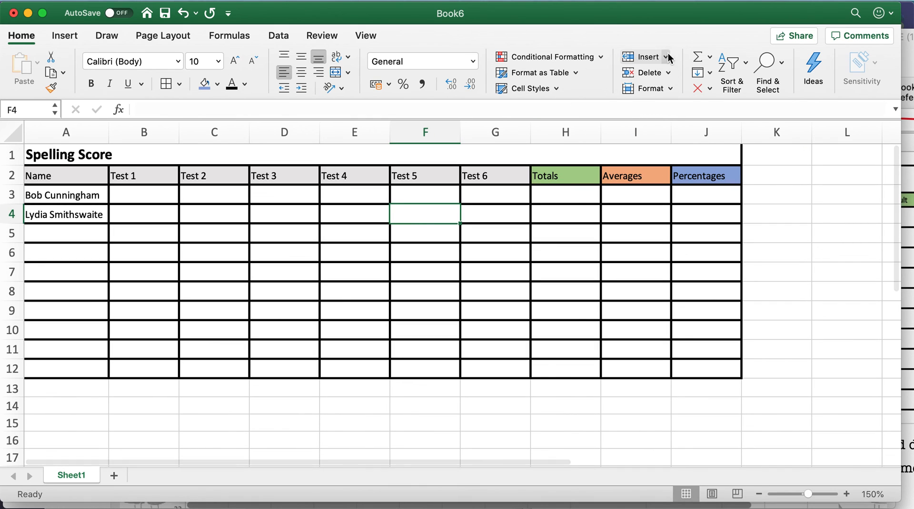